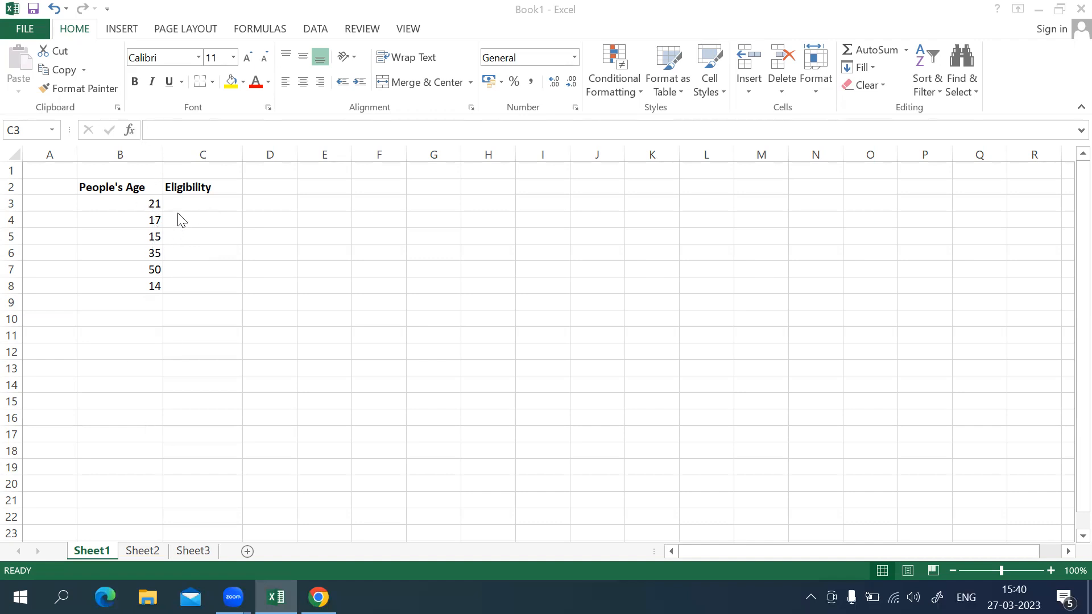
Begin an IF formula in C3 under Eligibility with the logical test B3>=18.
{"action": "left_click", "coordinate": [211, 206]}
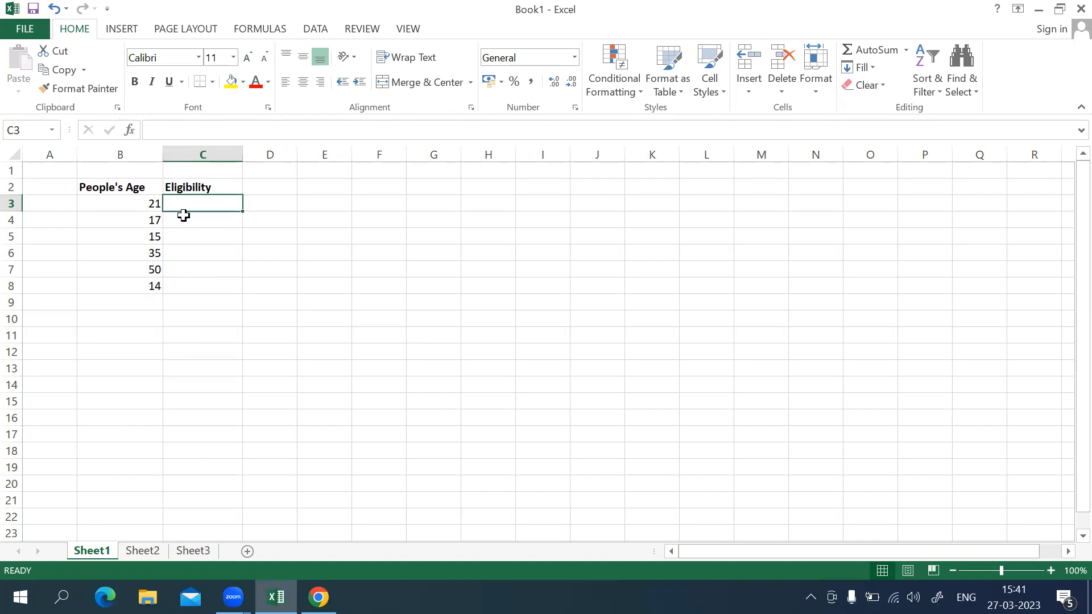
{"action": "left_click", "coordinate": [208, 132]}
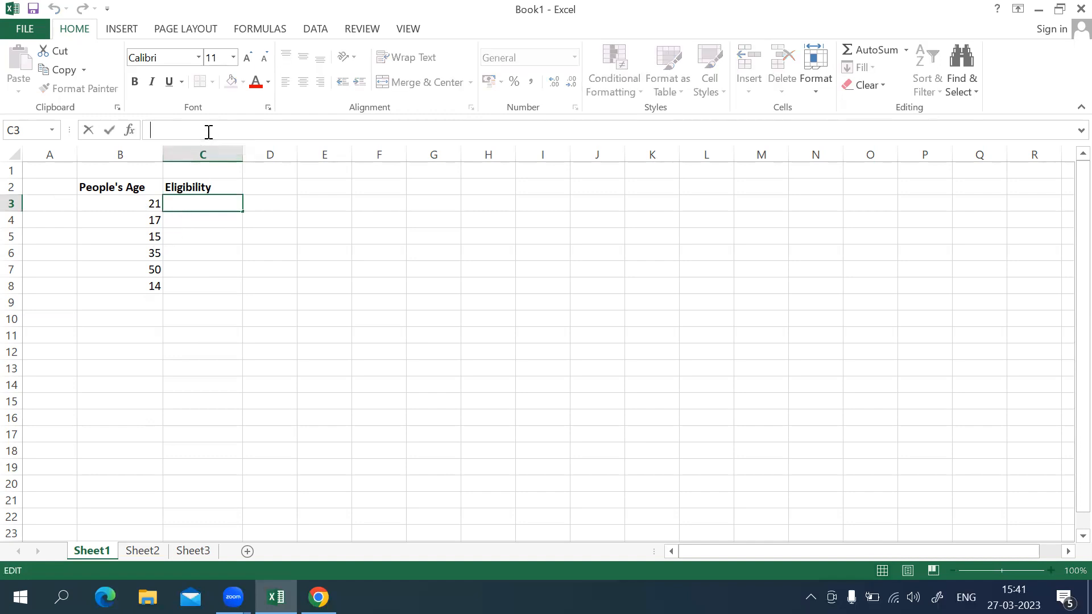
{"action": "type", "text": "="}
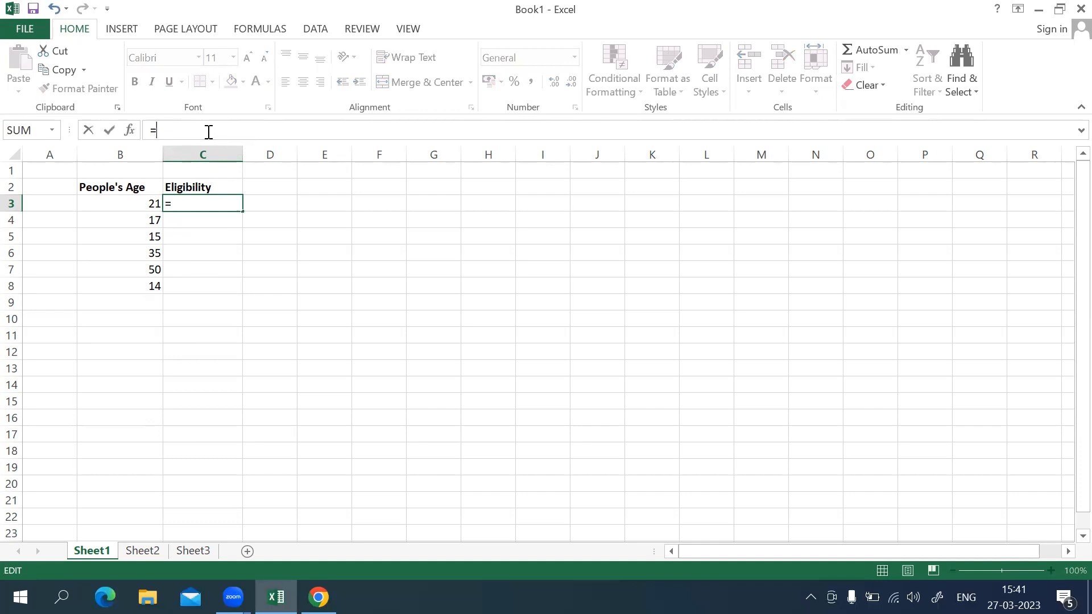
{"action": "type", "text": "if"}
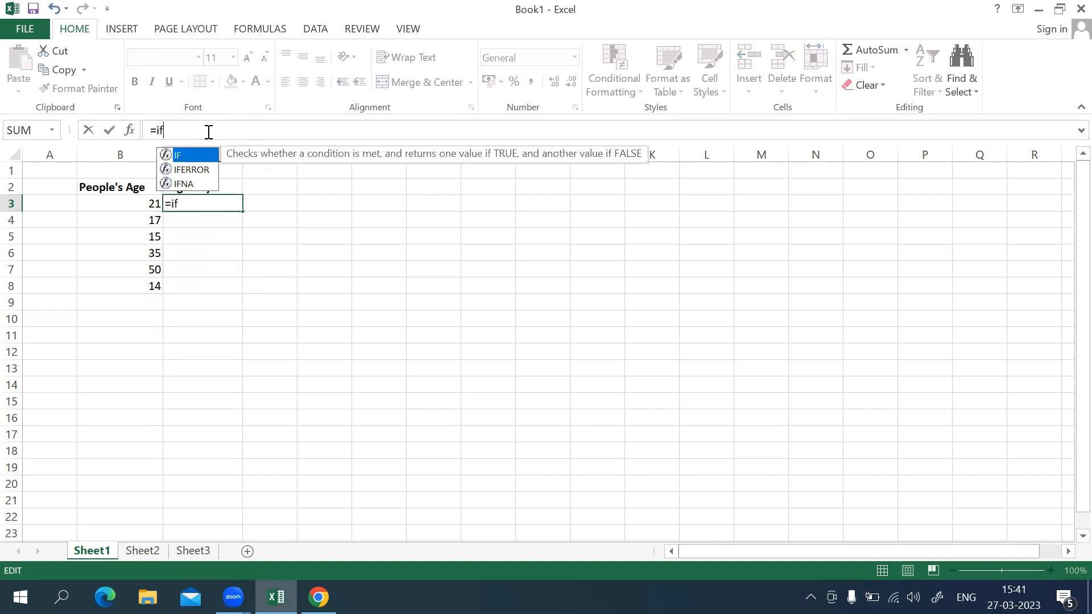
{"action": "type", "text": "("}
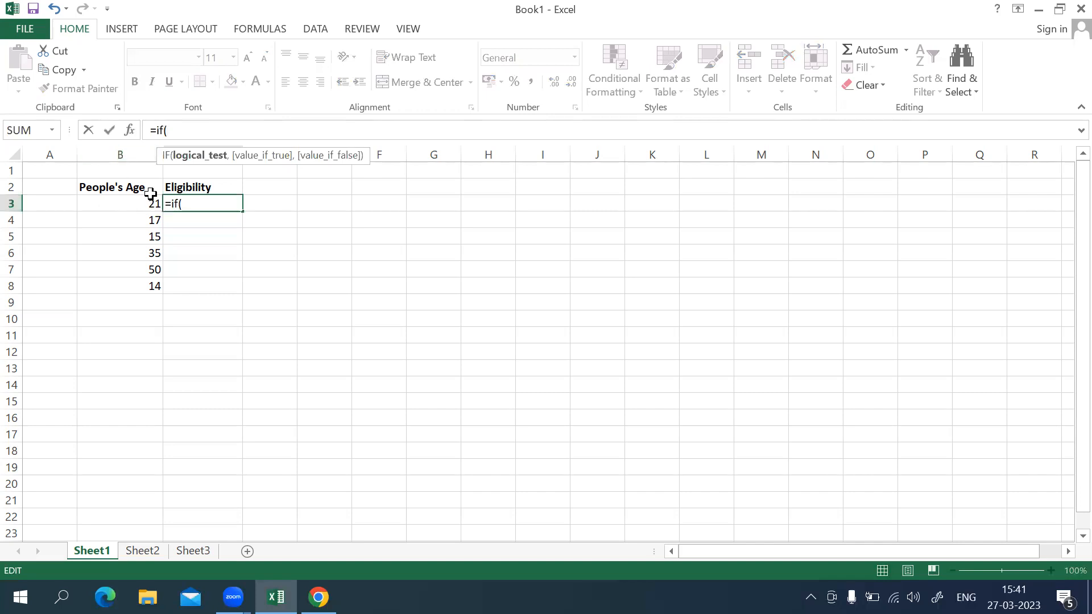
{"action": "type", "text": "b3>="}
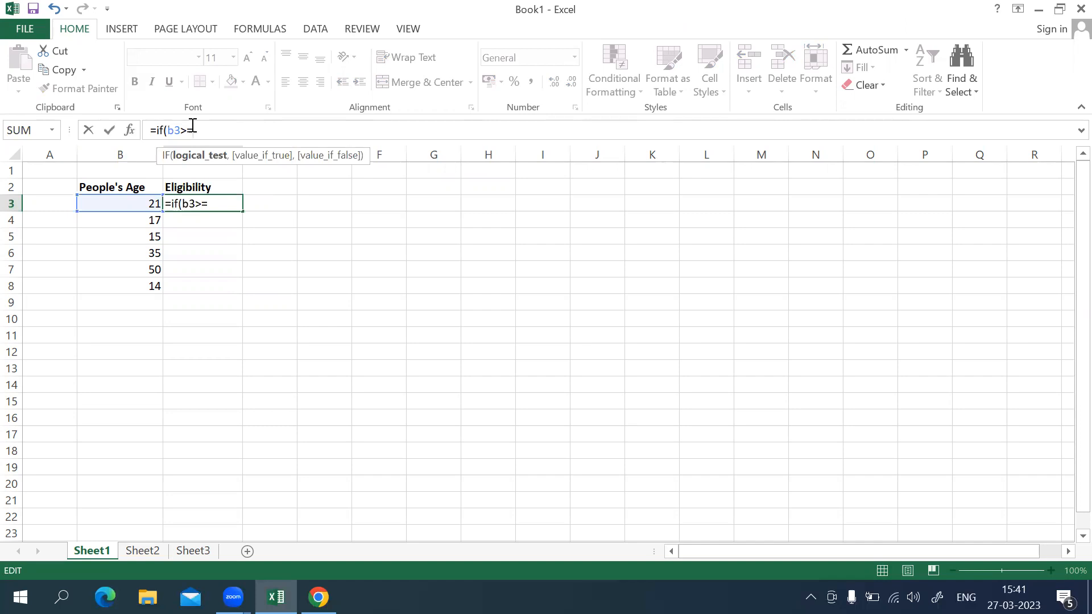
{"action": "type", "text": "18,"}
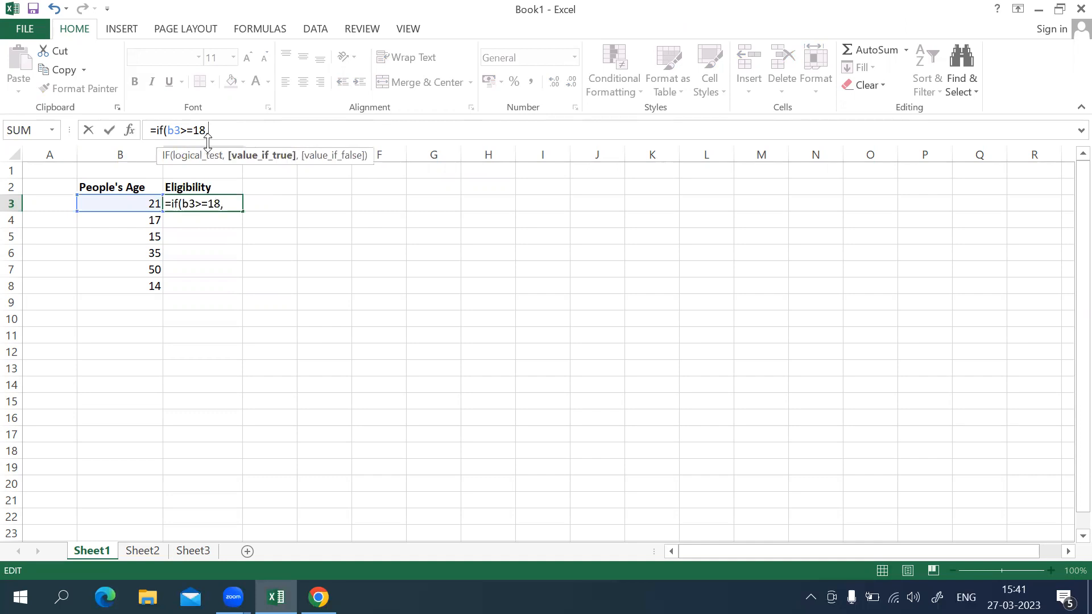
{"action": "type", "text": "\"Elig"}
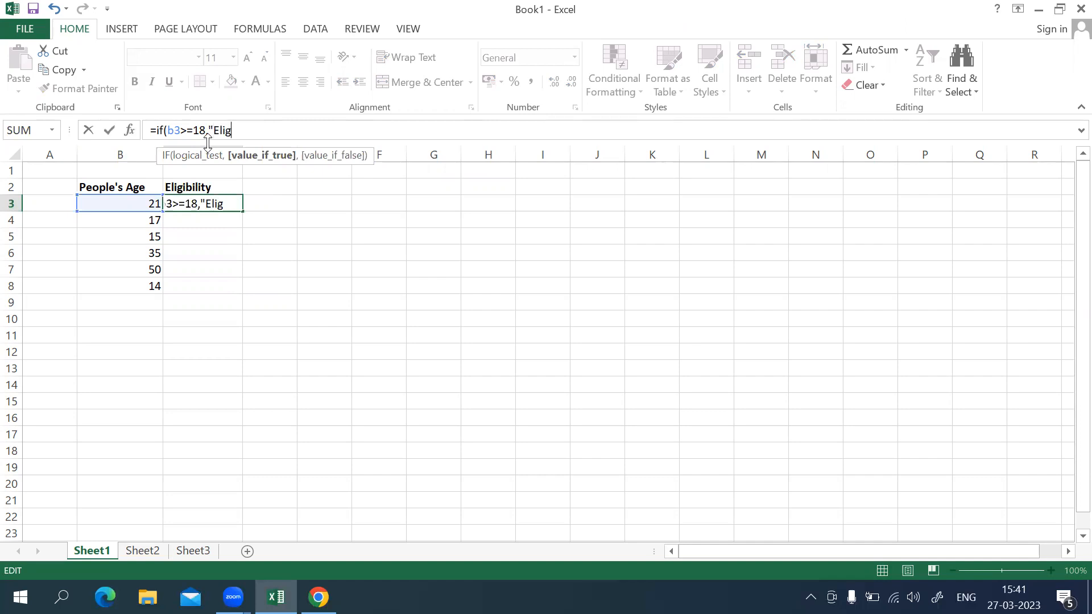
{"action": "type", "text": "ible\",\""}
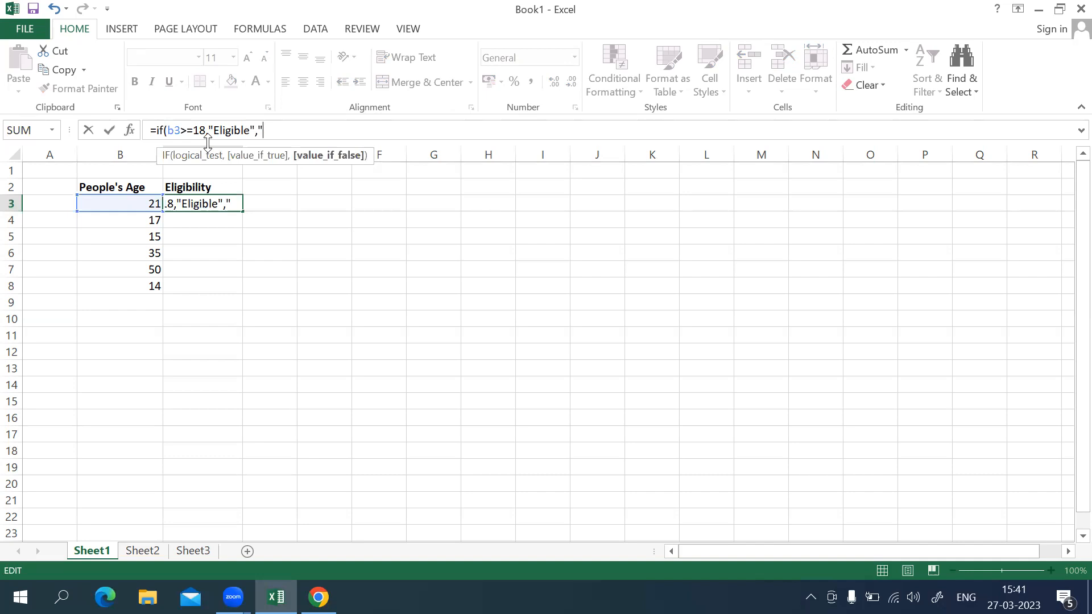
Complete the IF formula in C3 with "Eligible" as the true value and "Not Eligible" as the false value.
{"action": "type", "text": "Not"}
{"action": "type", "text": " Eli"}
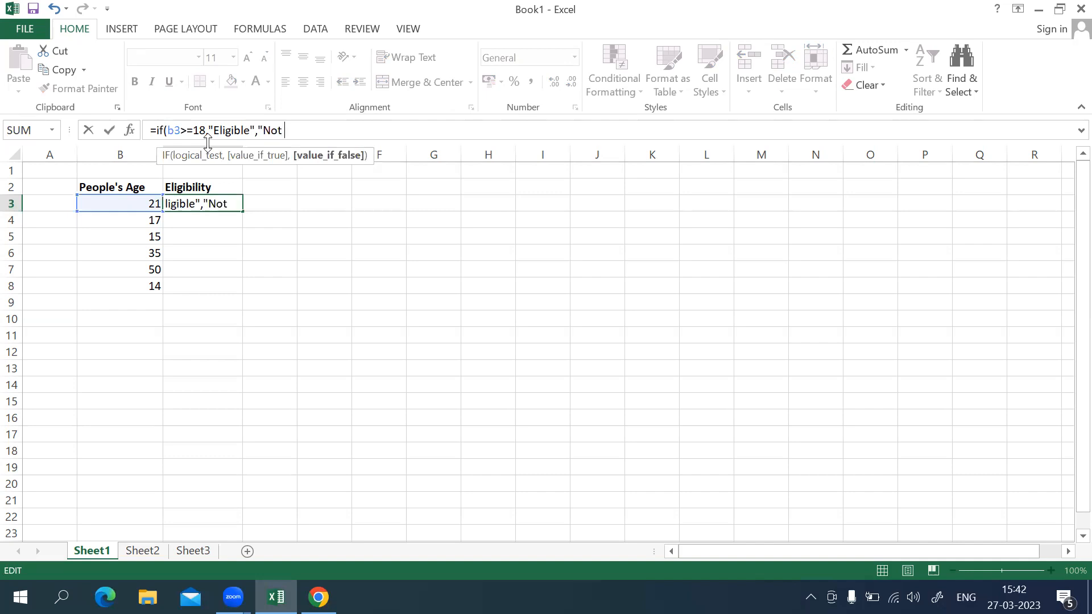
{"action": "type", "text": "gible"}
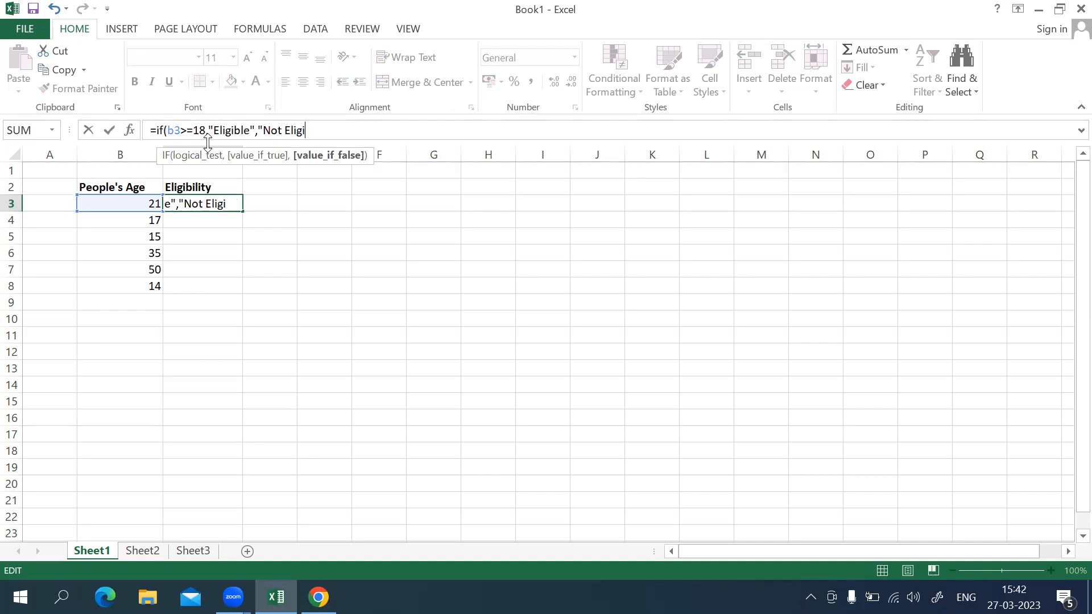
{"action": "type", "text": "\""}
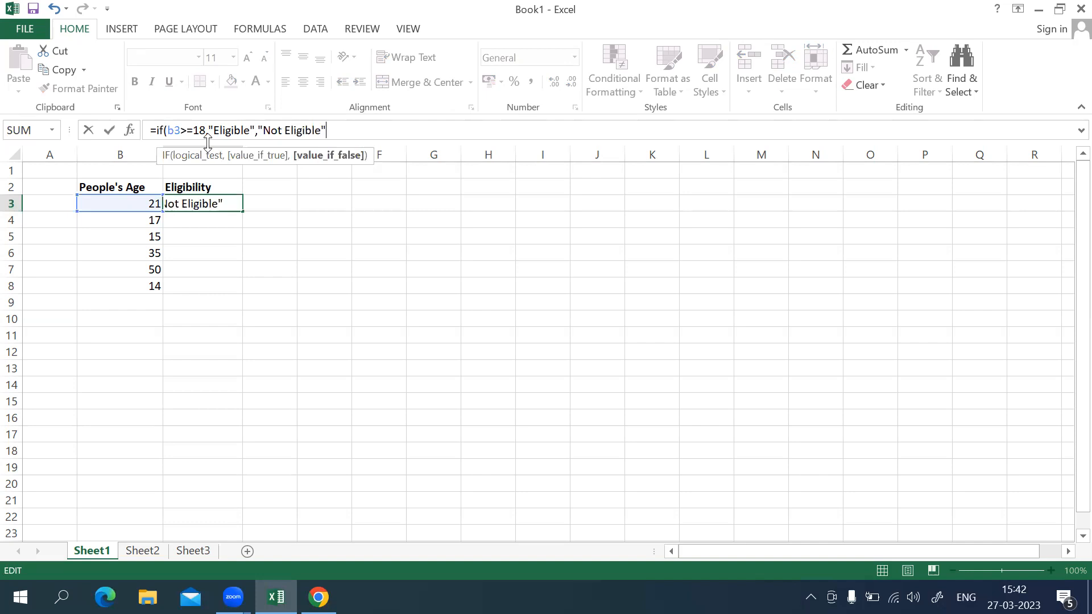
{"action": "type", "text": ")"}
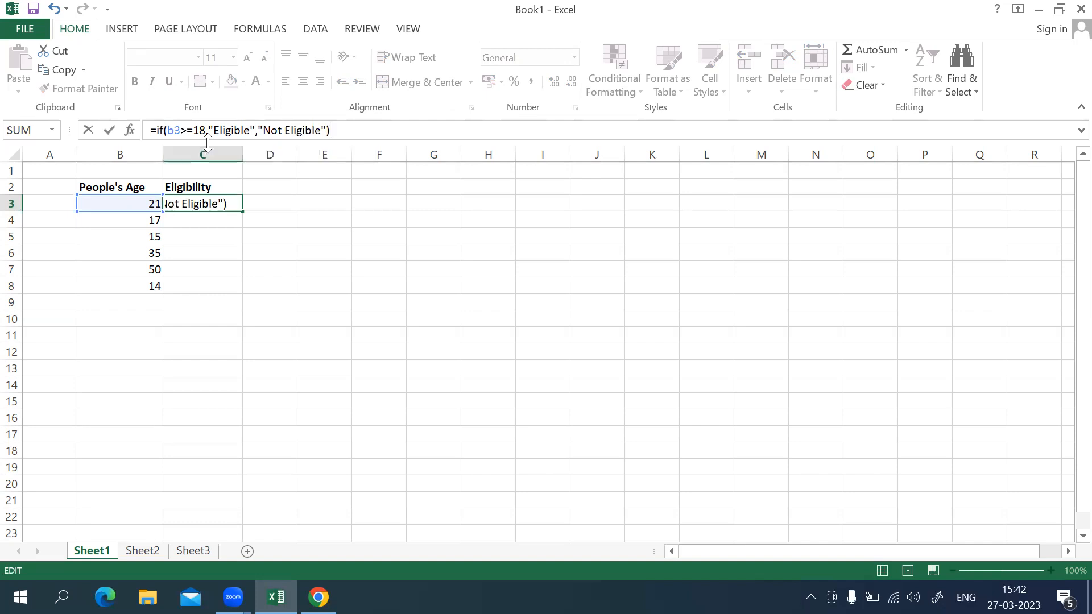
{"action": "key", "text": "Return"}
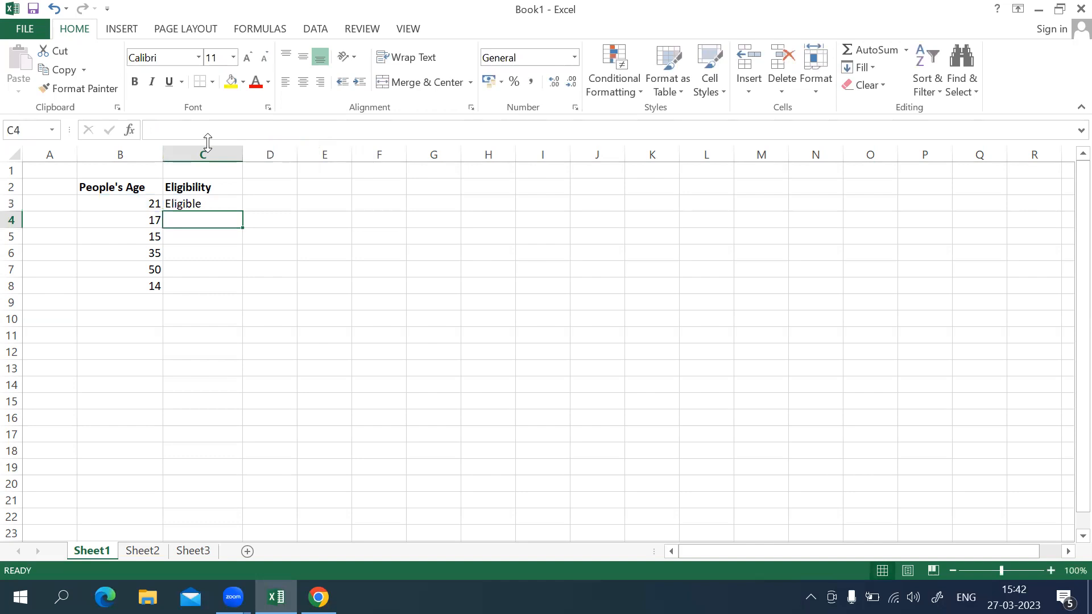
Fill the eligibility formula from C3 down to C8.
{"action": "left_click", "coordinate": [196, 203]}
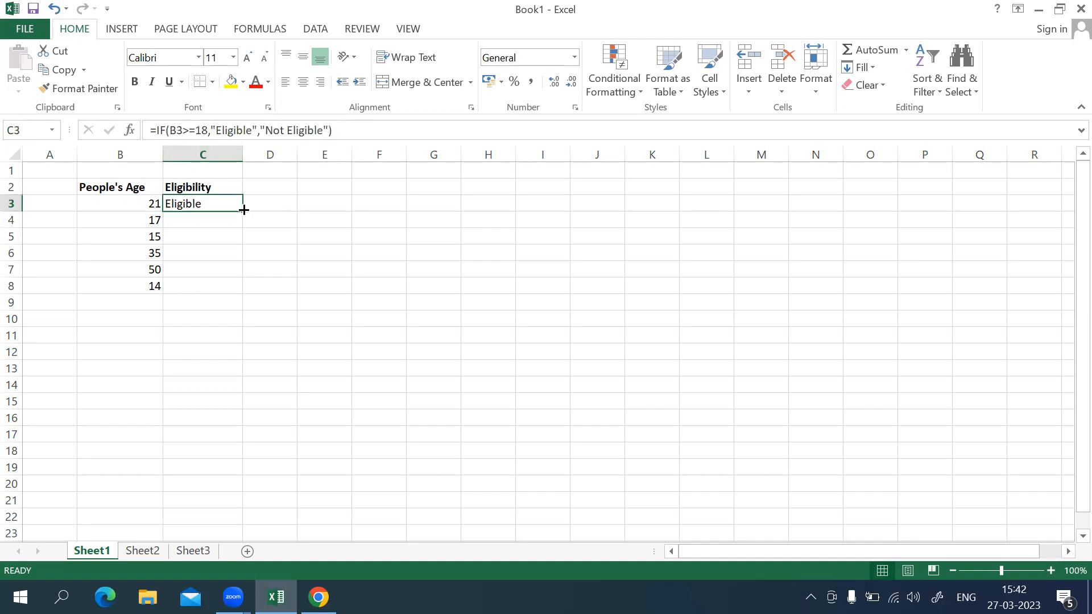
{"action": "left_click_drag", "start_coordinate": [241, 210], "coordinate": [241, 290]}
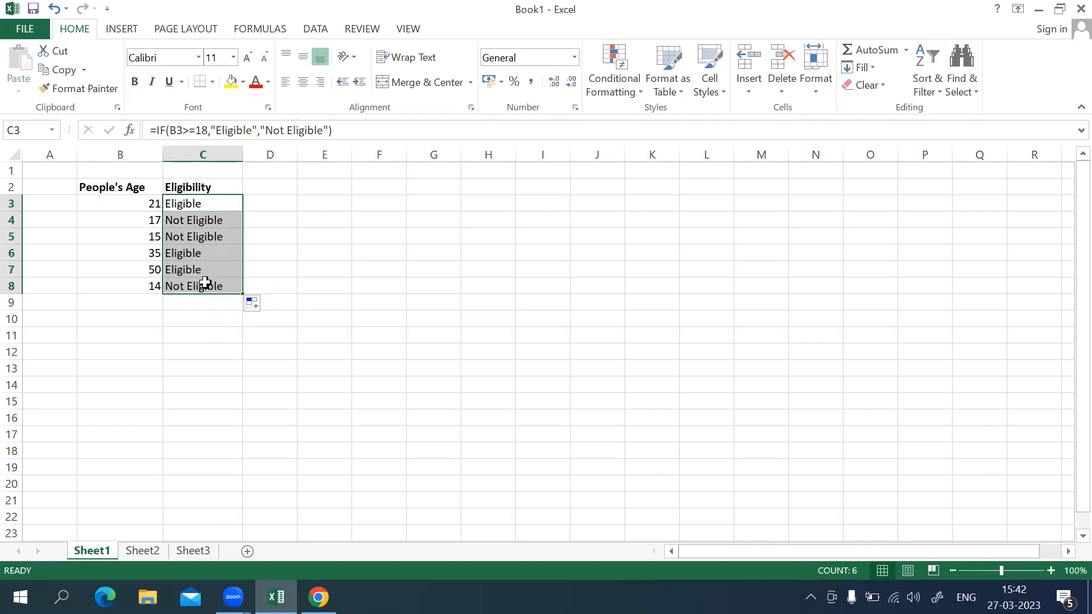
{"action": "left_click", "coordinate": [273, 223]}
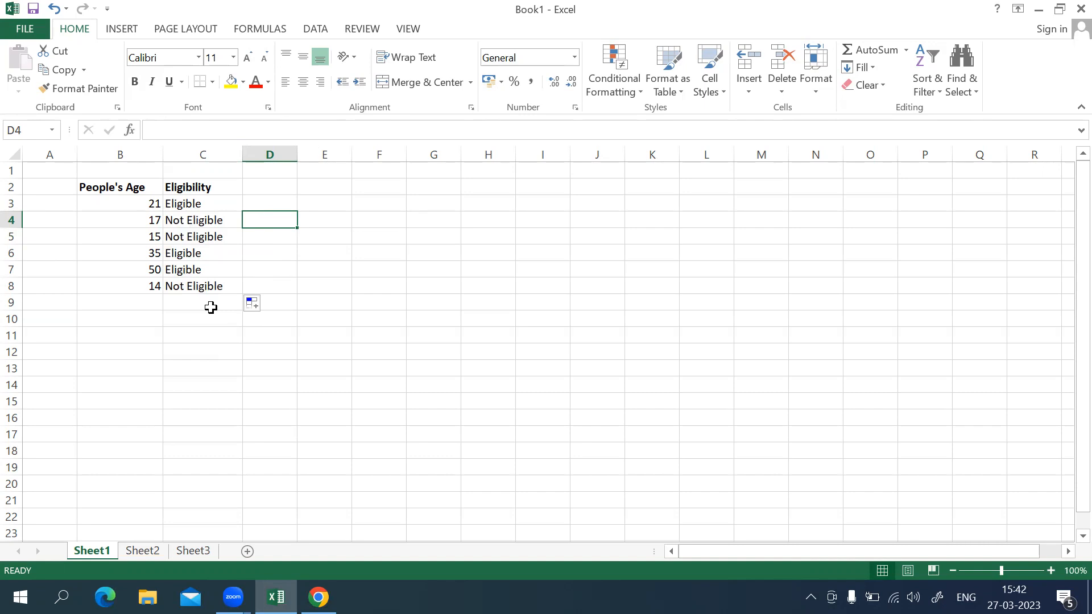
On Sheet2, begin an IF formula in D3 under Majority with the logical test B3>C3.
{"action": "left_click", "coordinate": [138, 552]}
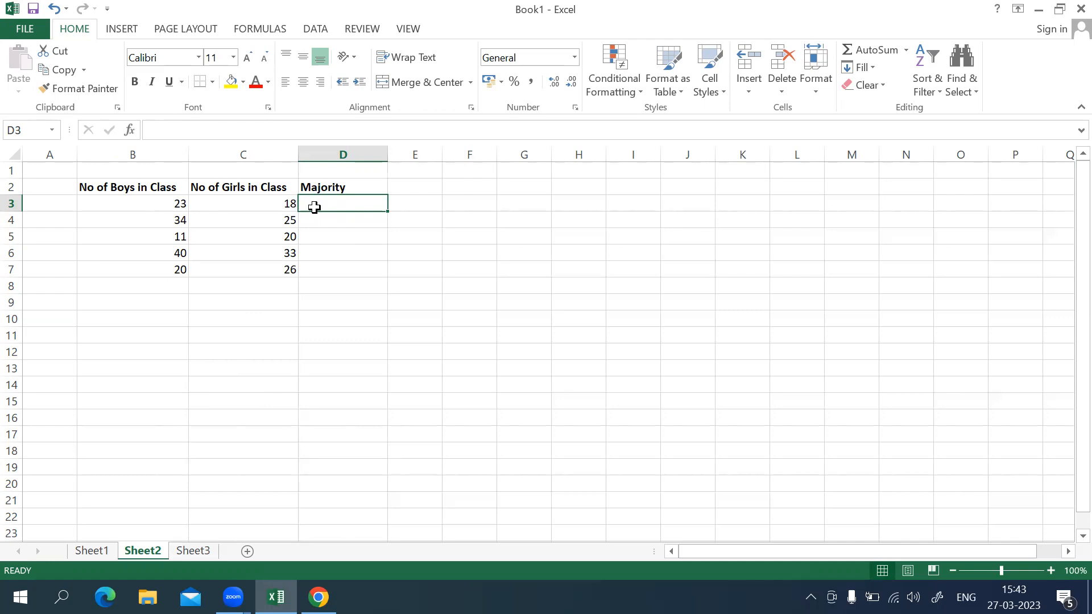
{"action": "left_click", "coordinate": [165, 132]}
{"action": "type", "text": "=if"}
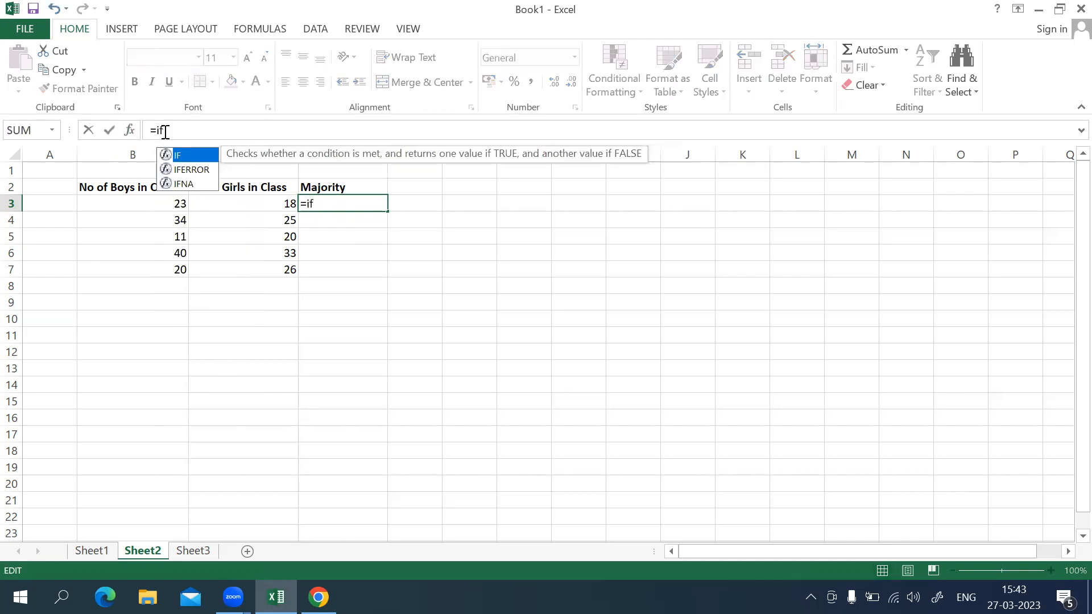
{"action": "type", "text": "("}
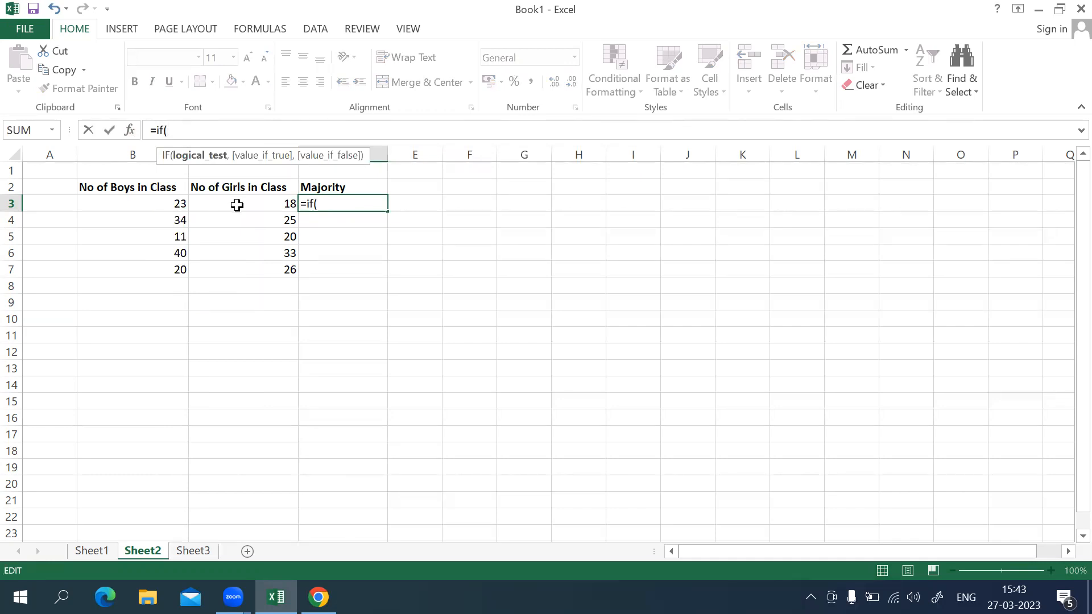
{"action": "type", "text": "b3"}
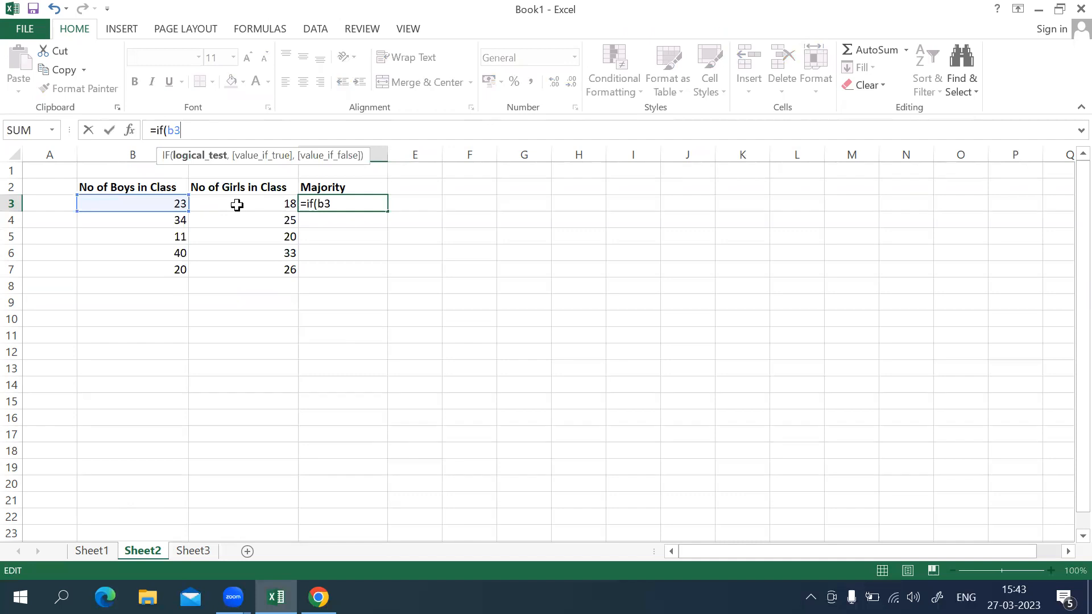
{"action": "type", "text": ">c3"}
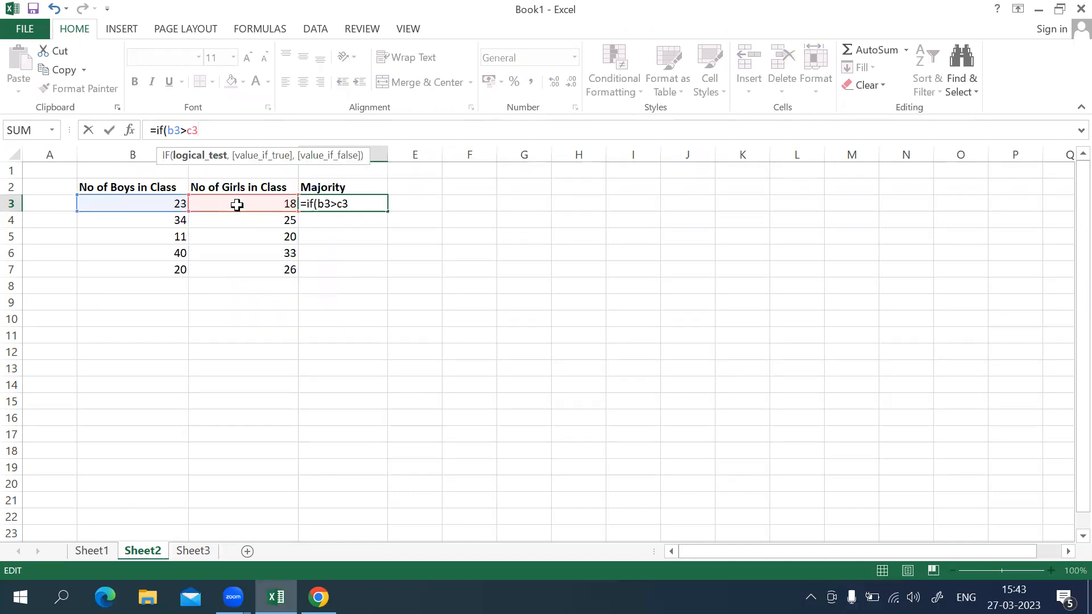
{"action": "type", "text": ",\""}
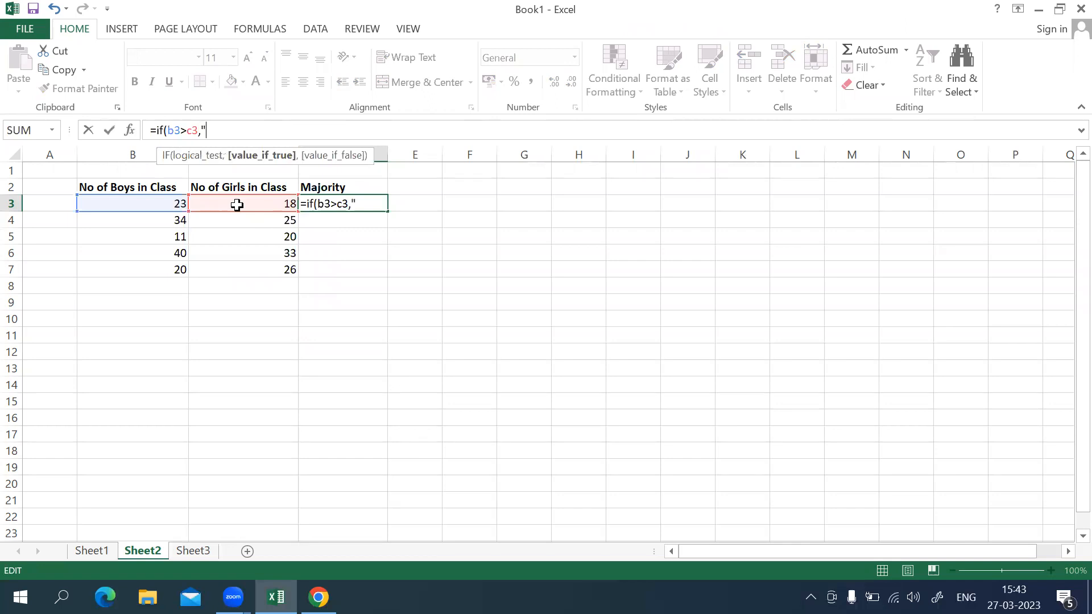
{"action": "type", "text": "boys ar"}
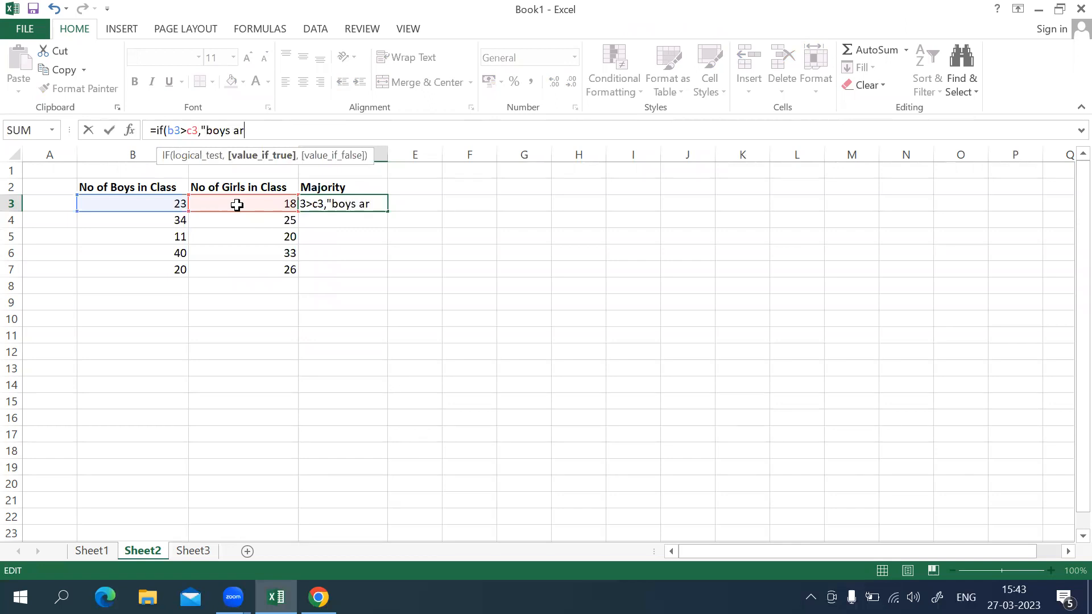
{"action": "type", "text": "e mor"}
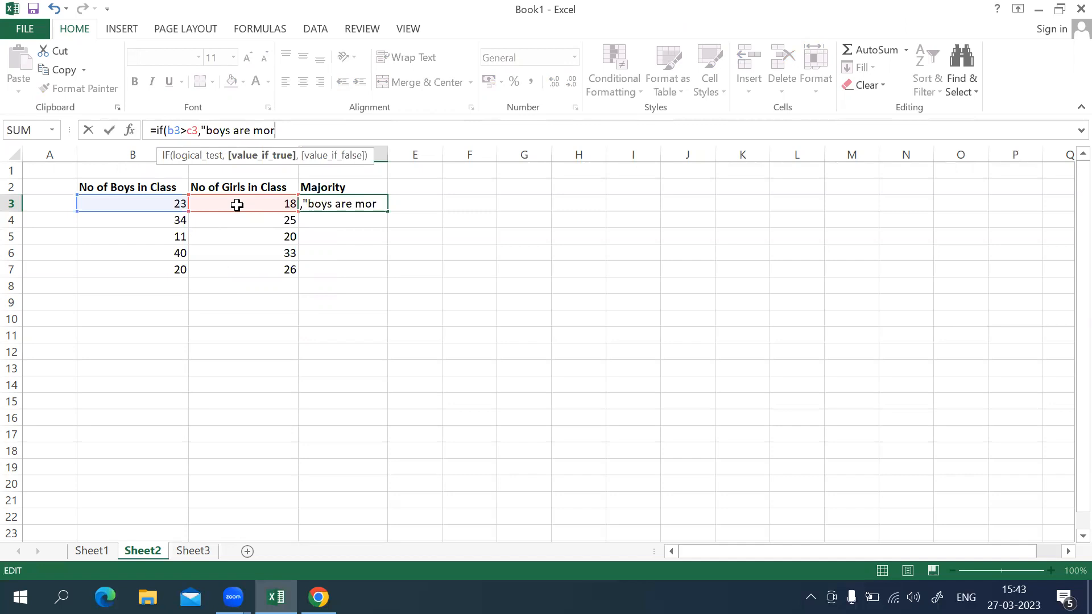
{"action": "type", "text": "e\",\""}
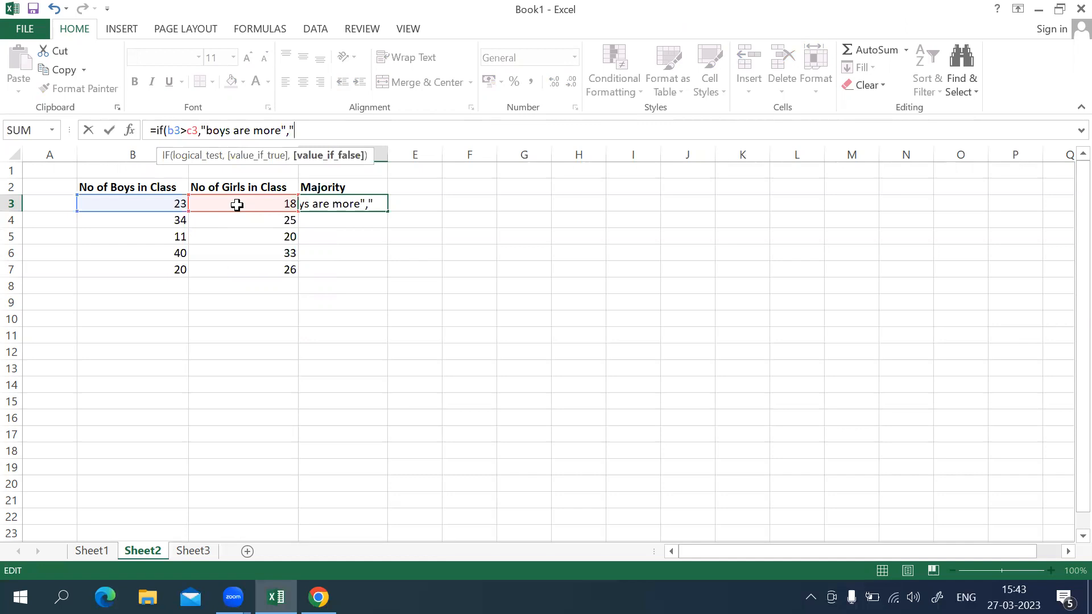
{"action": "type", "text": "girls ar"}
{"action": "type", "text": "e more"}
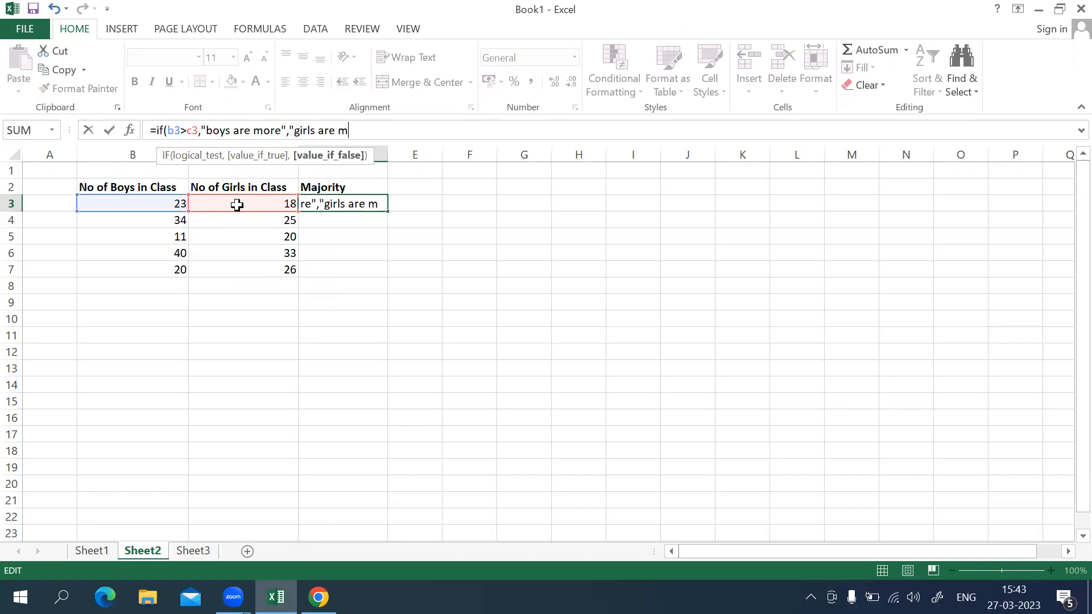
{"action": "type", "text": "\")"}
Complete the IF formula in D3 with "boys are more" as the true value and "girls are more" as the false value.
{"action": "key", "text": "Return"}
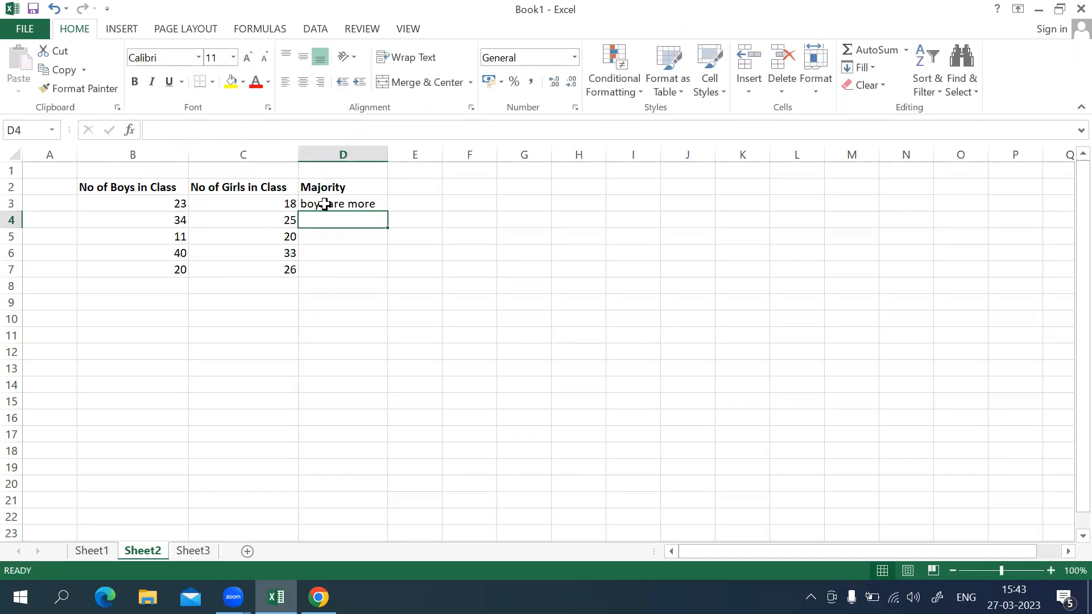
Fill the majority formula from D3 down to D7 and check the copied formula in the last row.
{"action": "left_click", "coordinate": [349, 205]}
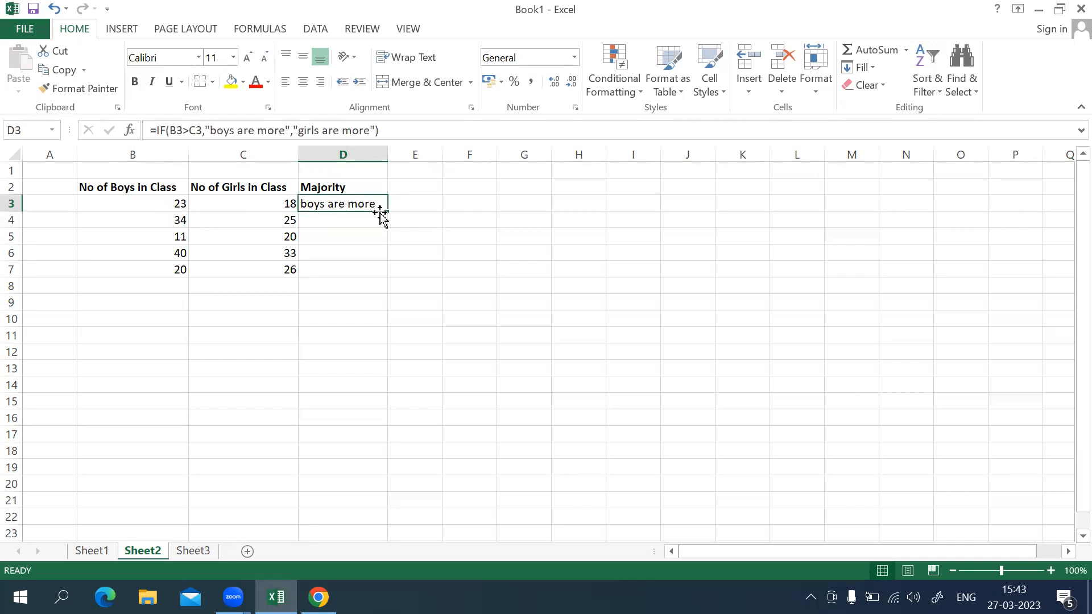
{"action": "left_click_drag", "start_coordinate": [389, 211], "coordinate": [391, 275]}
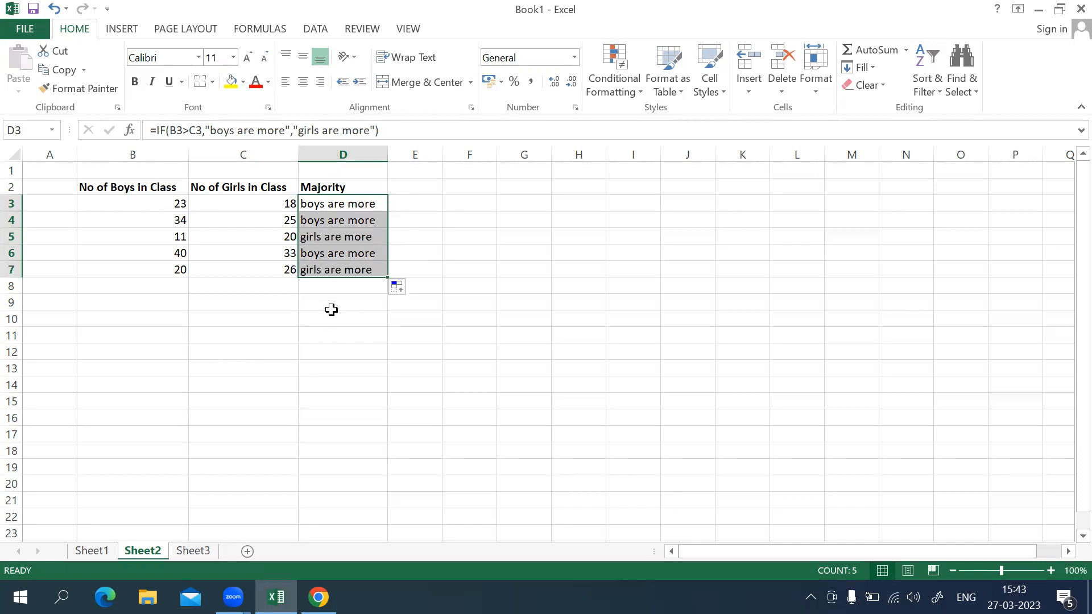
{"action": "left_click", "coordinate": [322, 290]}
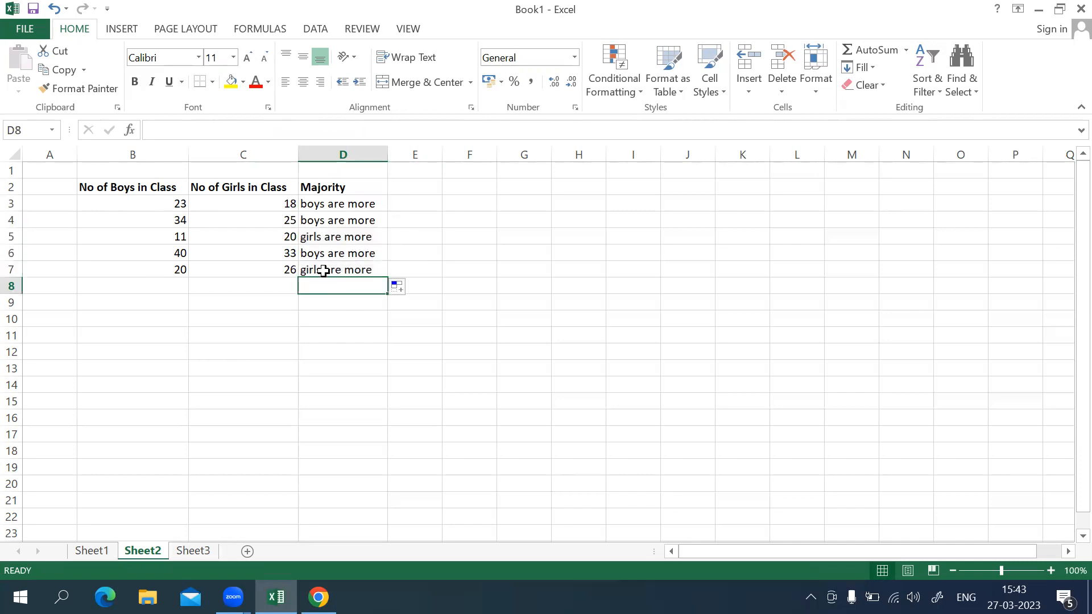
{"action": "left_click", "coordinate": [268, 269]}
{"action": "left_click", "coordinate": [353, 270]}
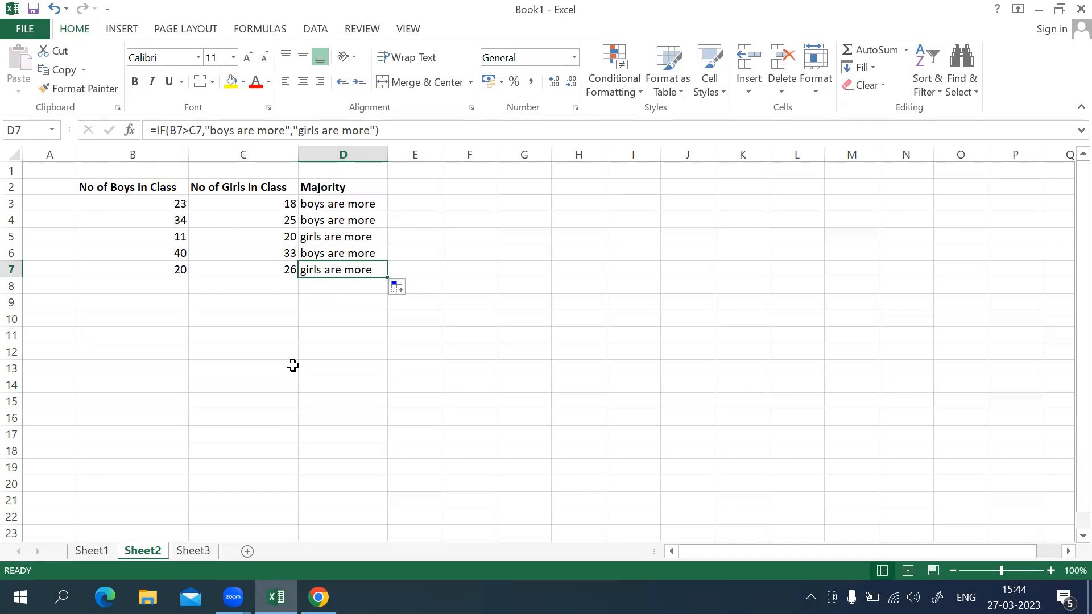
On Sheet3, begin a COUNTIF formula in D3 with the student names in B3:B8 as the range.
{"action": "left_click", "coordinate": [204, 552]}
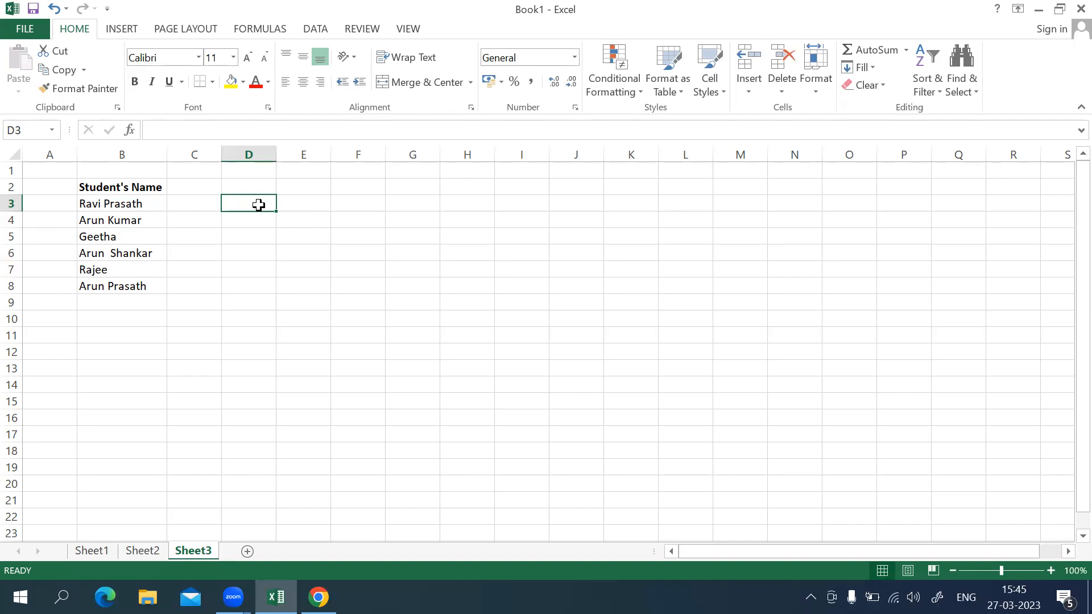
{"action": "left_click", "coordinate": [203, 129]}
{"action": "type", "text": "=count"}
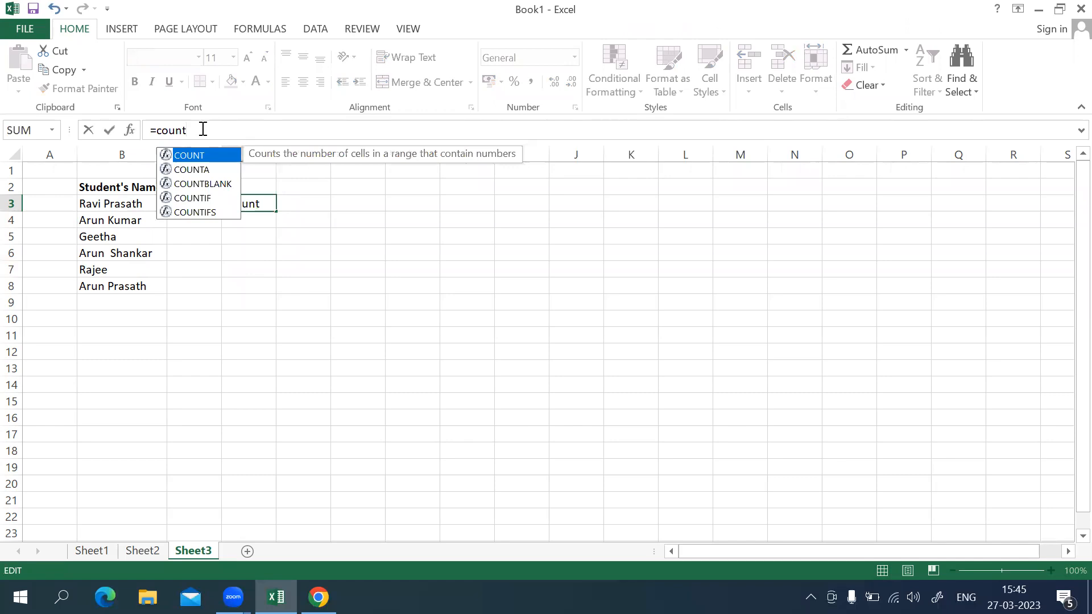
{"action": "type", "text": "if"}
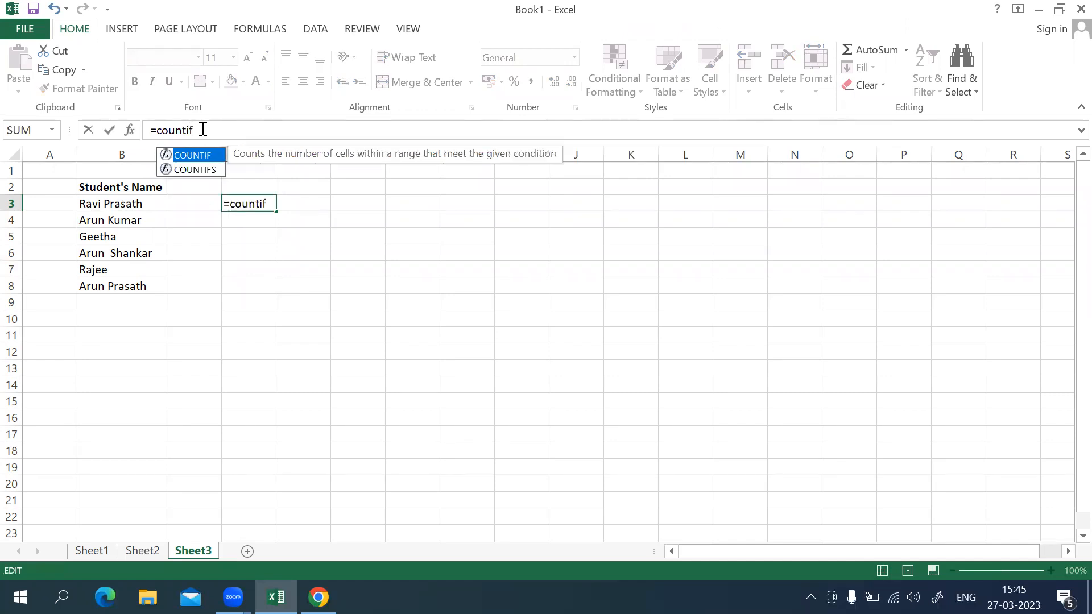
{"action": "type", "text": "("}
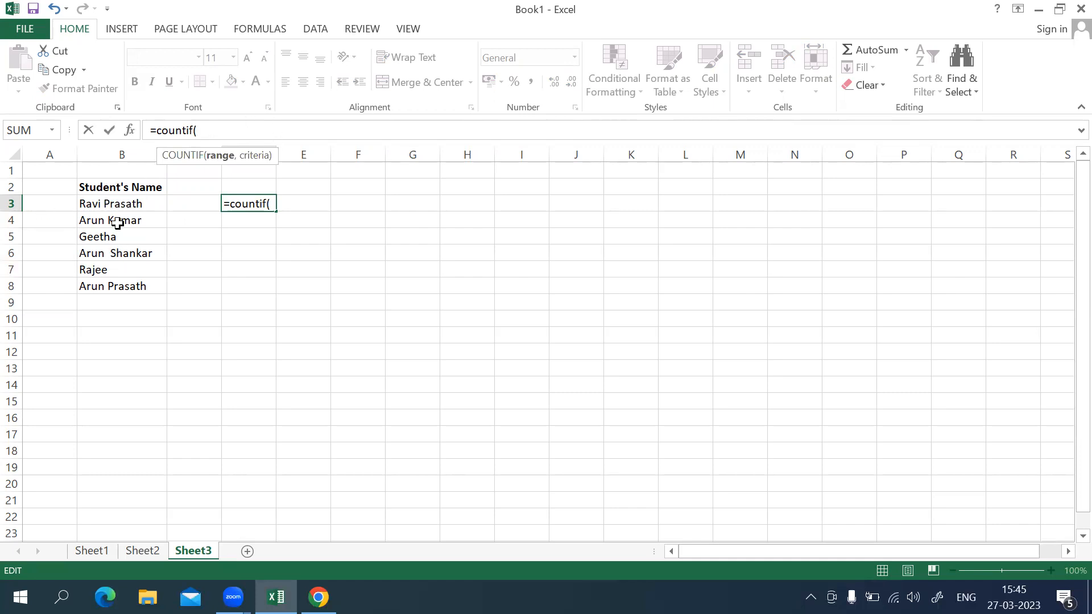
{"action": "left_click_drag", "start_coordinate": [115, 204], "coordinate": [126, 287]}
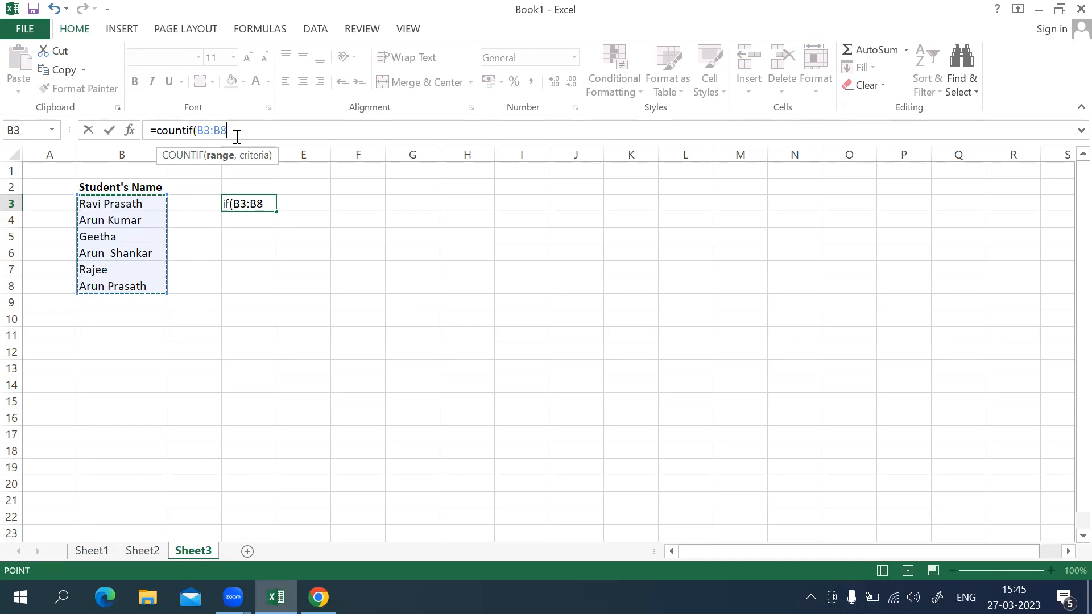
{"action": "type", "text": ","}
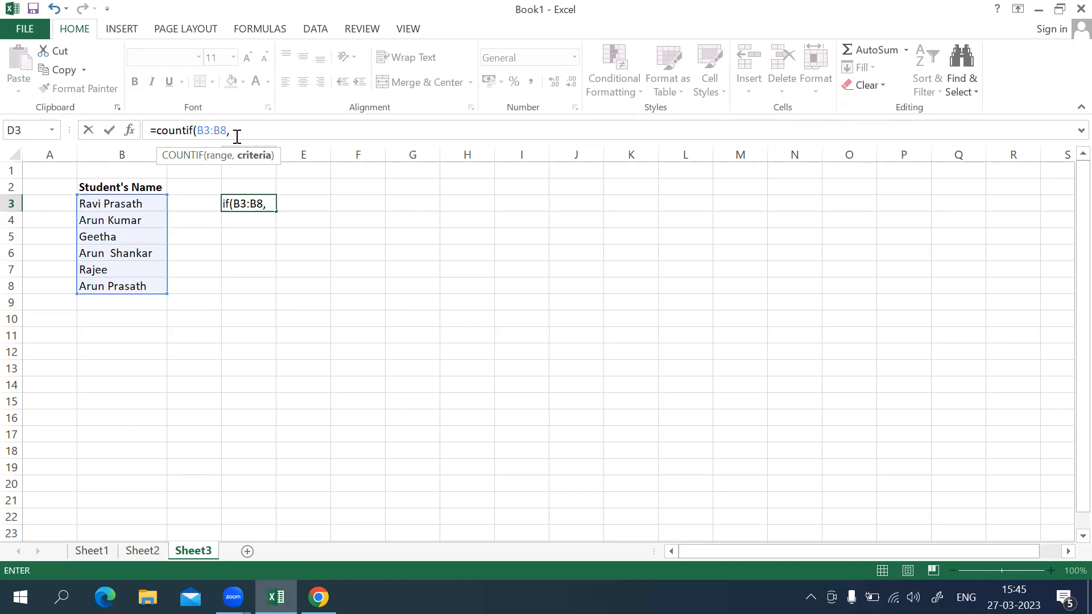
{"action": "type", "text": "\"Arun*"}
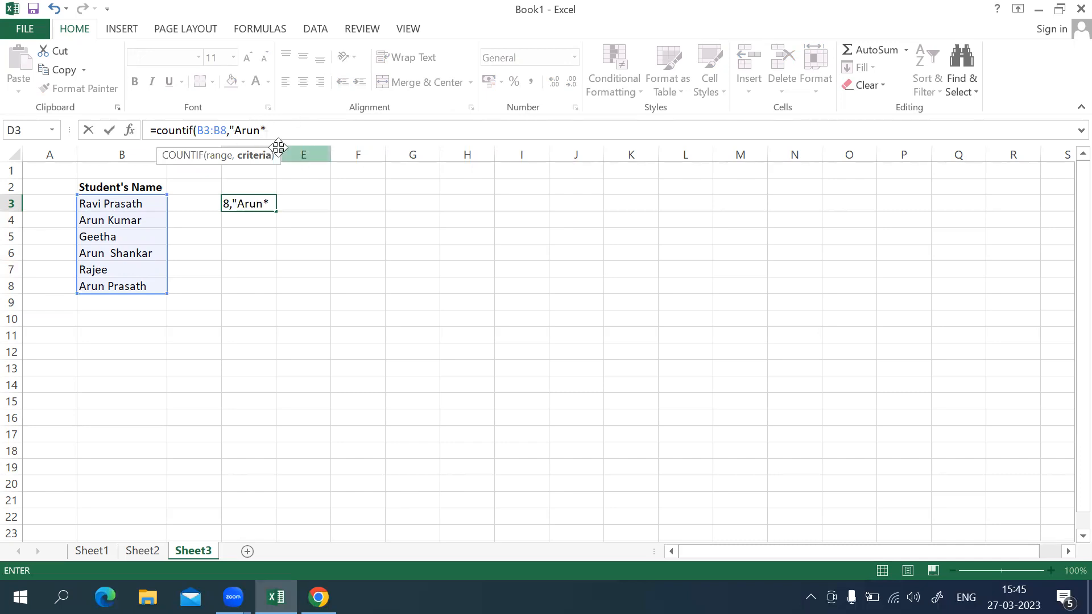
Complete the COUNTIF formula in D3 with a quoted criterion made of the first name from B4 followed by the * wildcard.
{"action": "type", "text": "\")"}
{"action": "key", "text": "Return"}
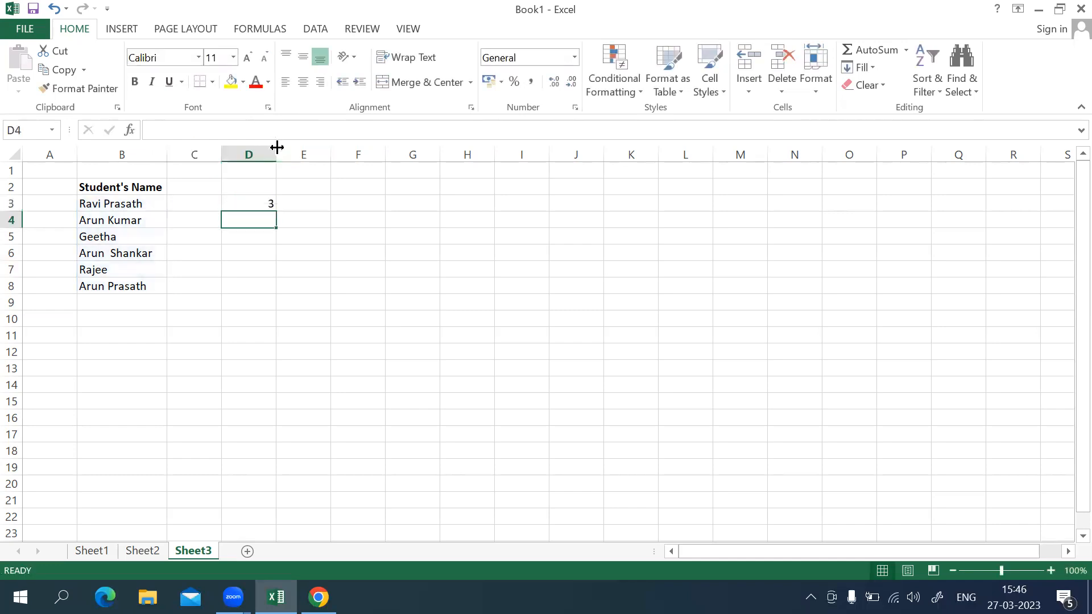
Check the shared first name in B4, B6 and B8, and the shared last name in B3 and B8.
{"action": "left_click", "coordinate": [107, 223]}
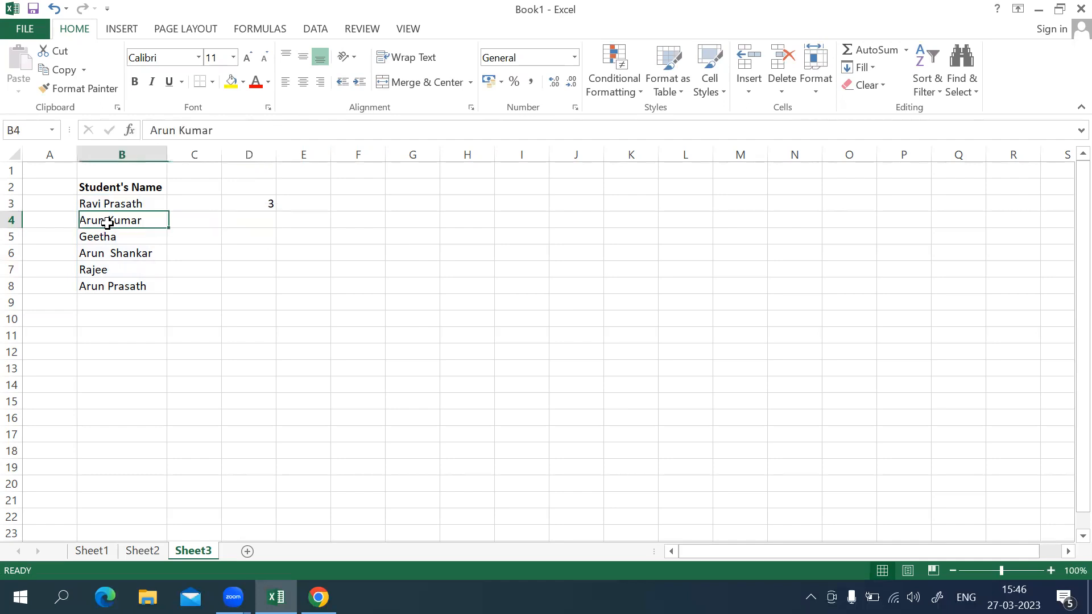
{"action": "left_click", "coordinate": [118, 255]}
{"action": "left_click", "coordinate": [115, 287]}
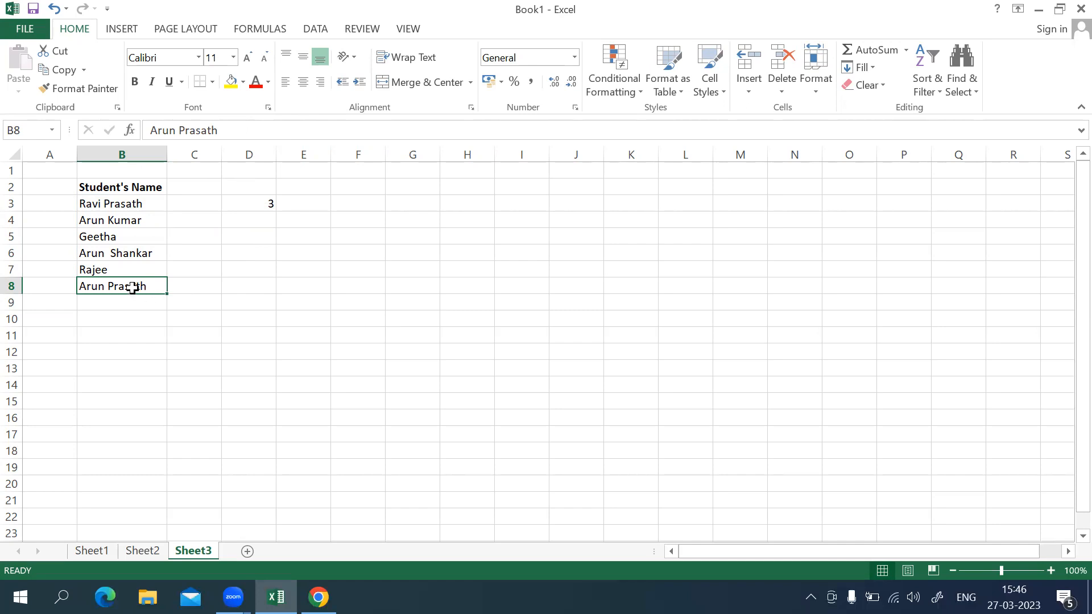
{"action": "left_click", "coordinate": [129, 203]}
{"action": "left_click", "coordinate": [124, 287]}
Change the COUNTIF criterion in D3 to the * wildcard followed by the last name from B3, keeping the range B3:B8.
{"action": "left_click", "coordinate": [263, 203]}
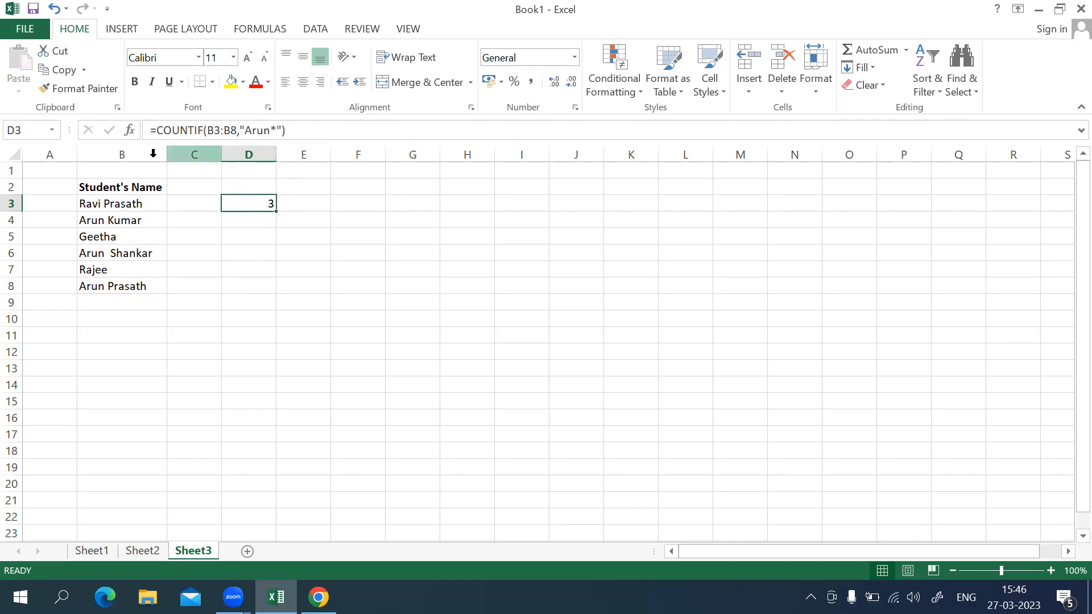
{"action": "left_click", "coordinate": [275, 124]}
{"action": "key", "text": "BackSpace"}
{"action": "key", "text": "BackSpace"}
{"action": "key", "text": "BackSpace"}
{"action": "key", "text": "BackSpace"}
{"action": "key", "text": "BackSpace"}
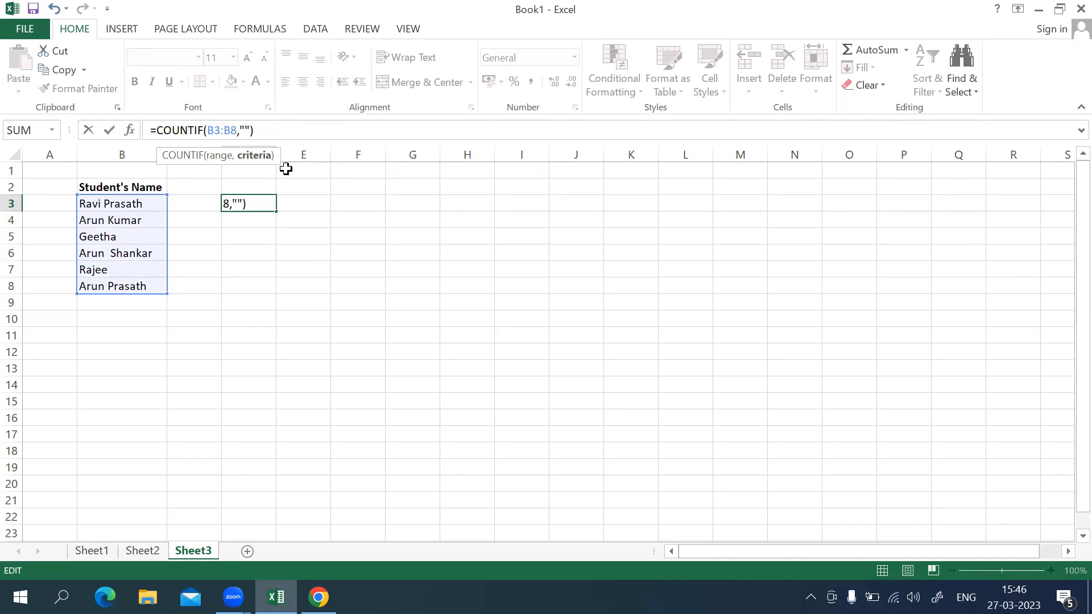
{"action": "type", "text": "Prasath"}
{"action": "left_click", "coordinate": [245, 130]}
{"action": "type", "text": "*"}
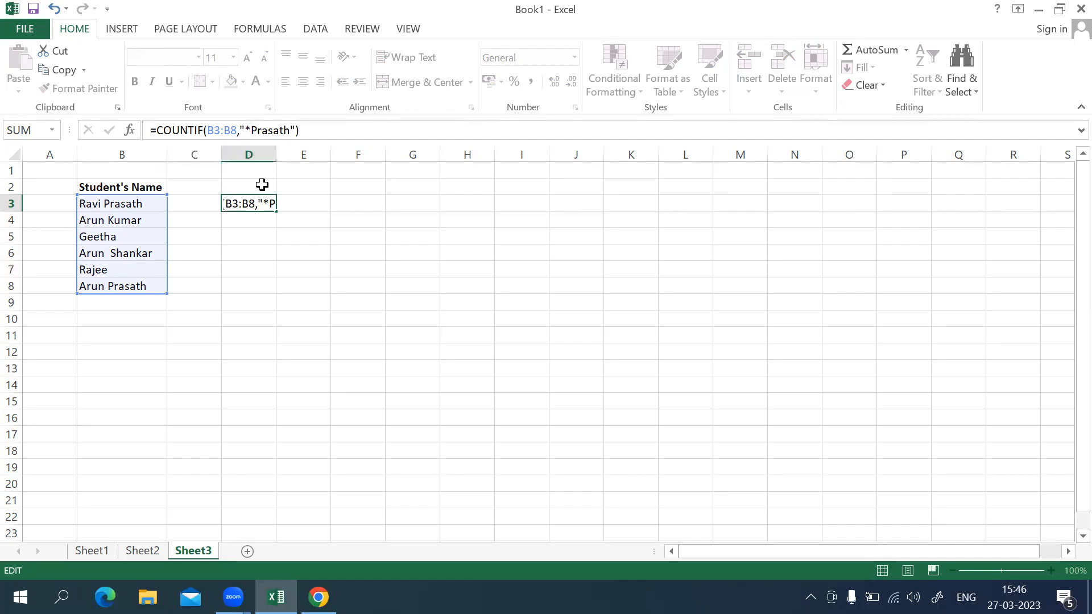
{"action": "key", "text": "Return"}
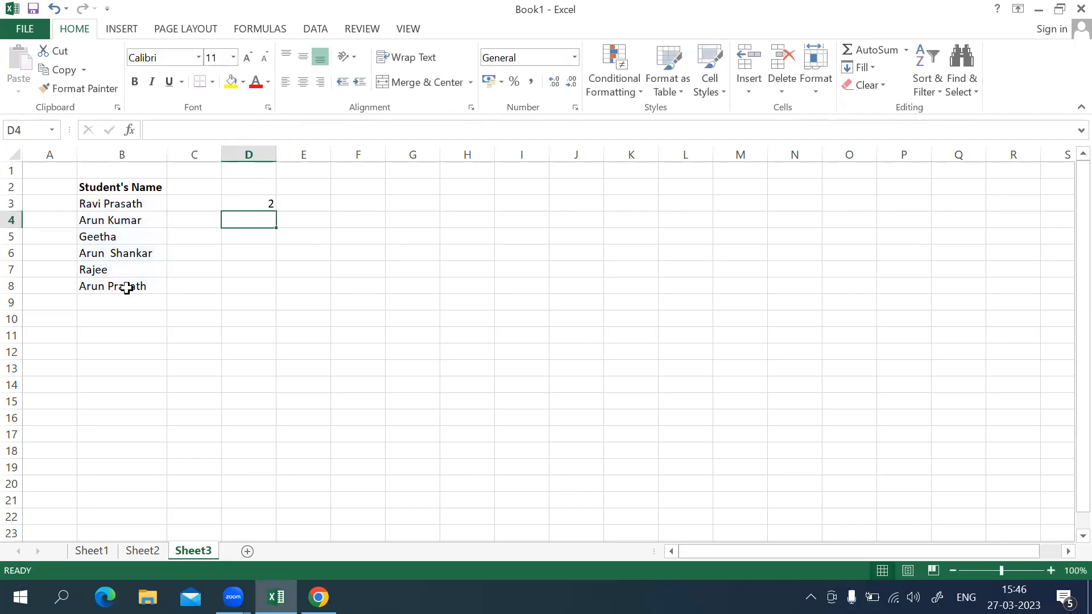